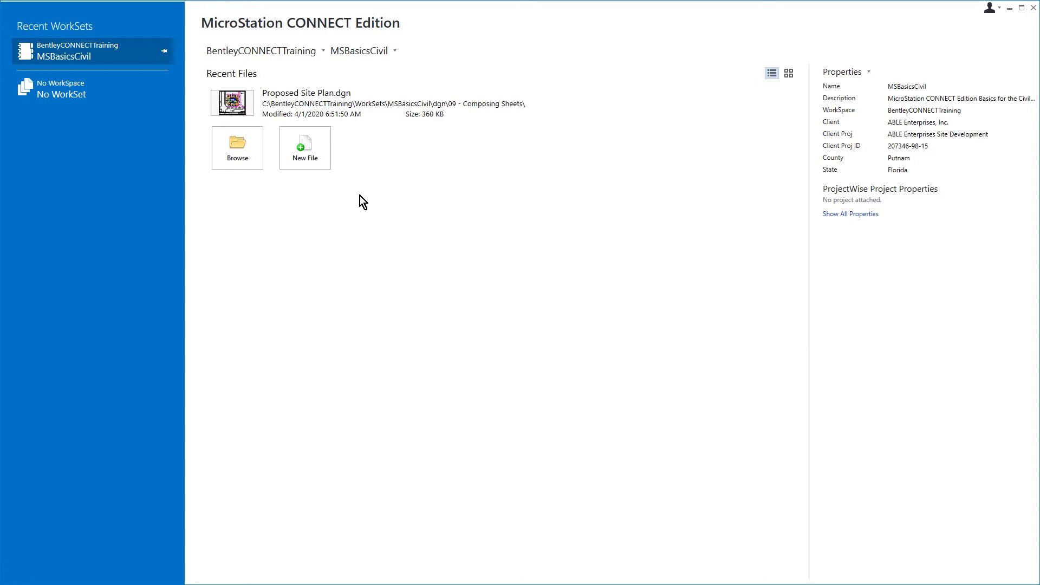
# - Open Site Plan Details.dgn and switch to its Manhole Frame and Cover model
pyautogui.click(260, 161)
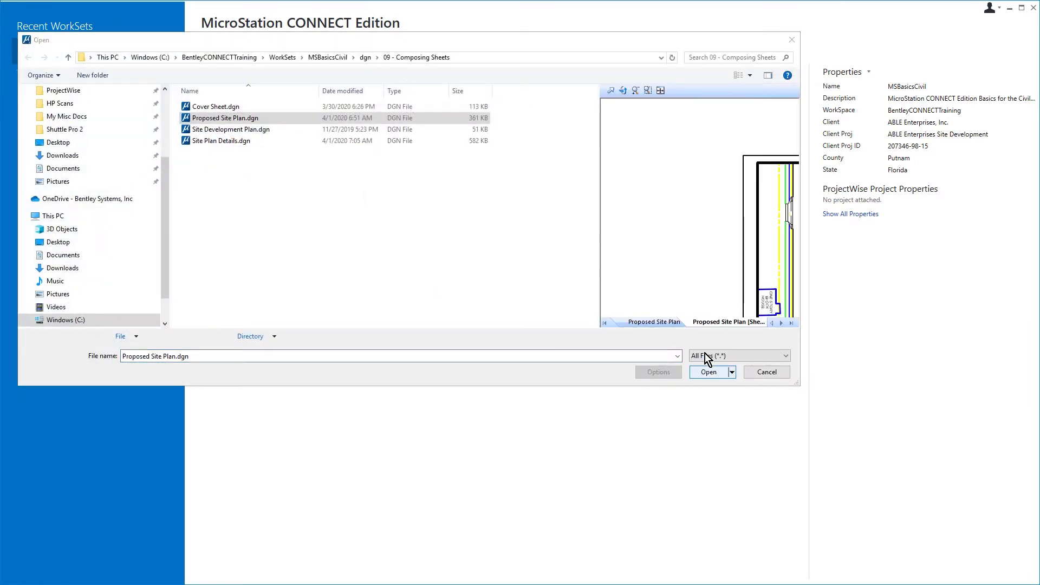
pyautogui.click(266, 142)
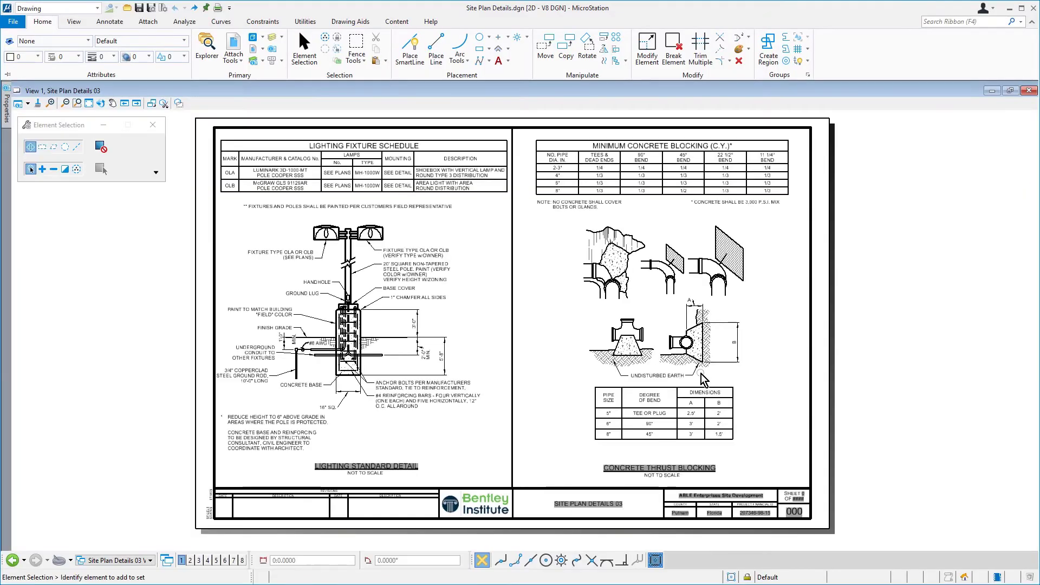
pyautogui.click(252, 41)
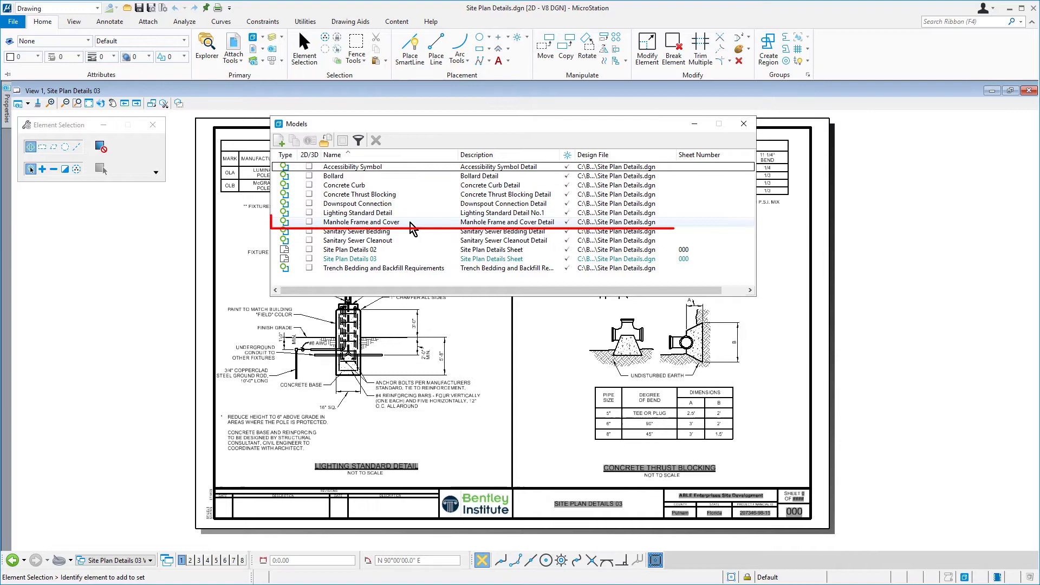
pyautogui.click(410, 223)
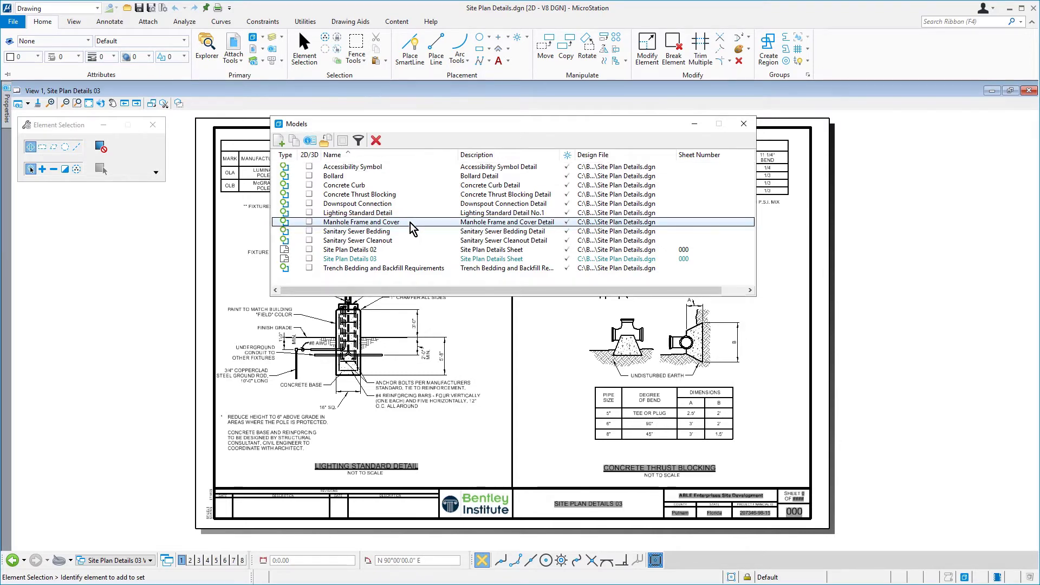
pyautogui.doubleClick(412, 223)
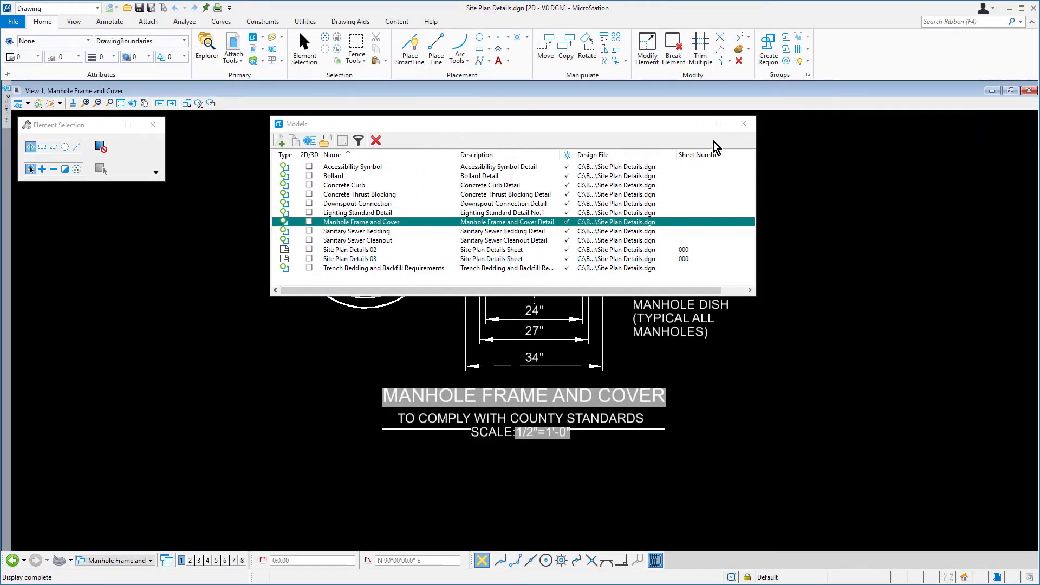
pyautogui.click(744, 124)
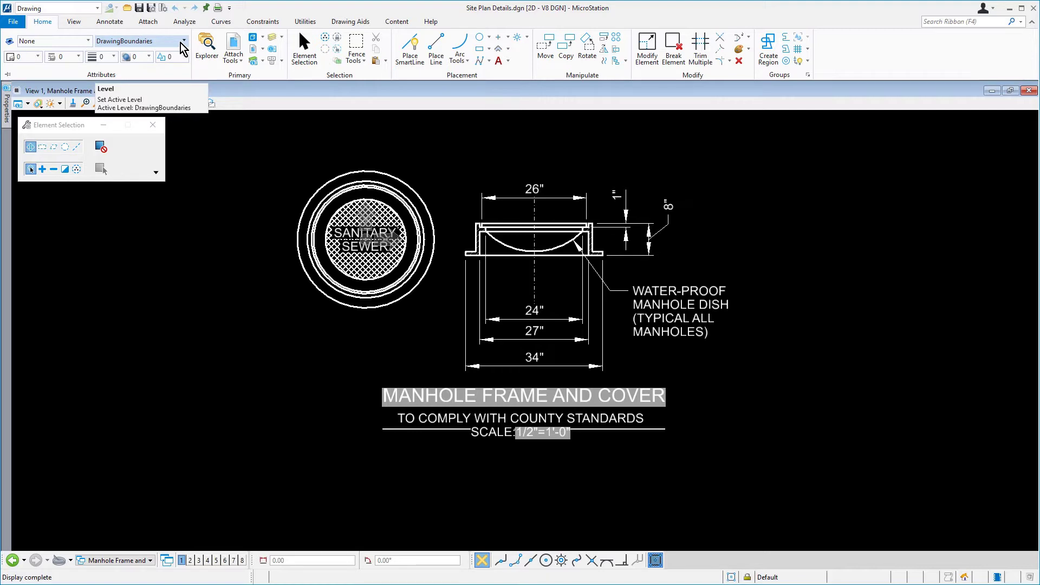
pyautogui.click(74, 22)
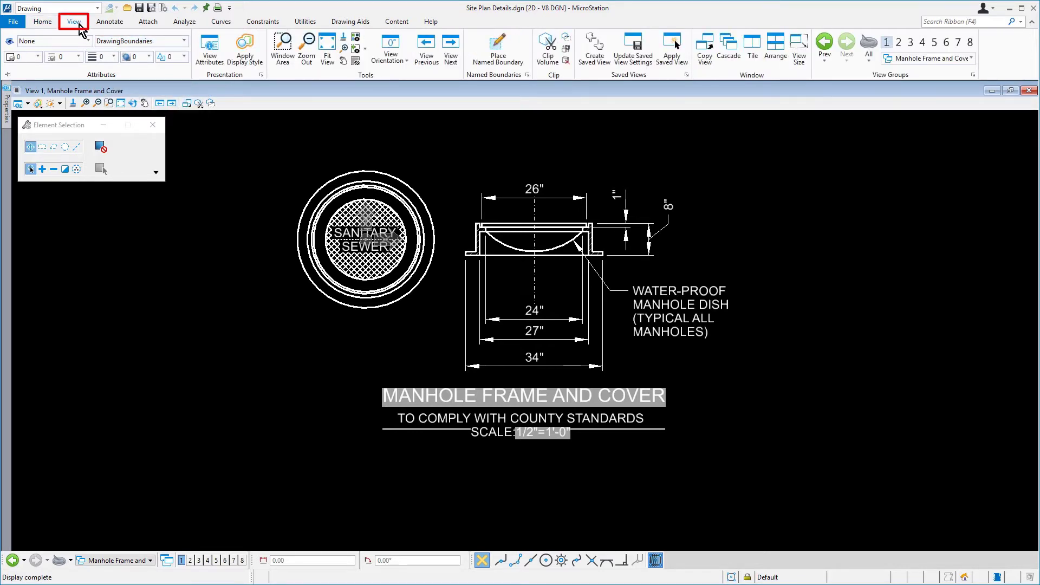
# - Start a By 2 Points named boundary called 'Manhole Frame and Cover'
pyautogui.click(498, 52)
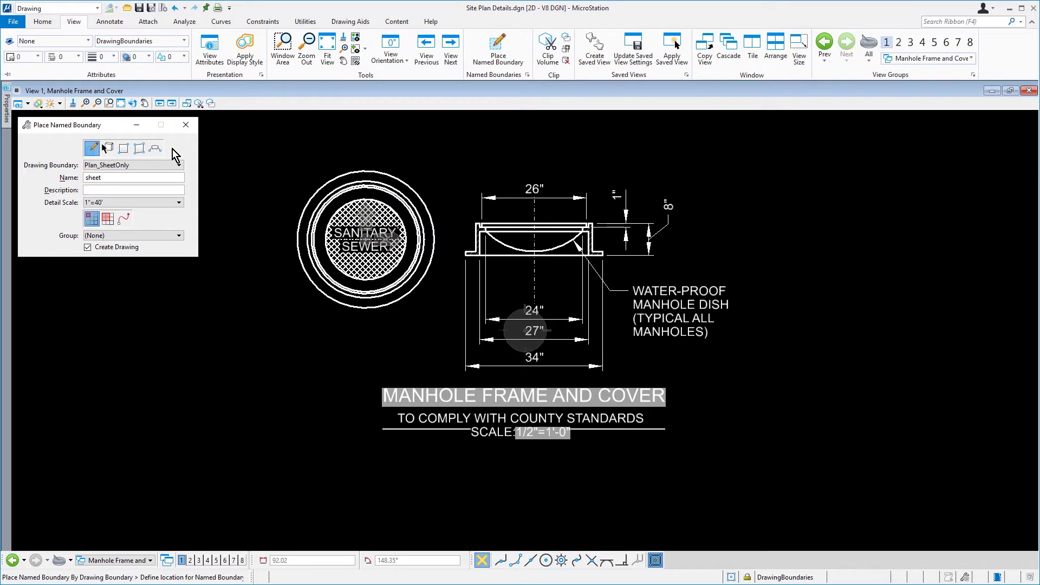
pyautogui.click(124, 148)
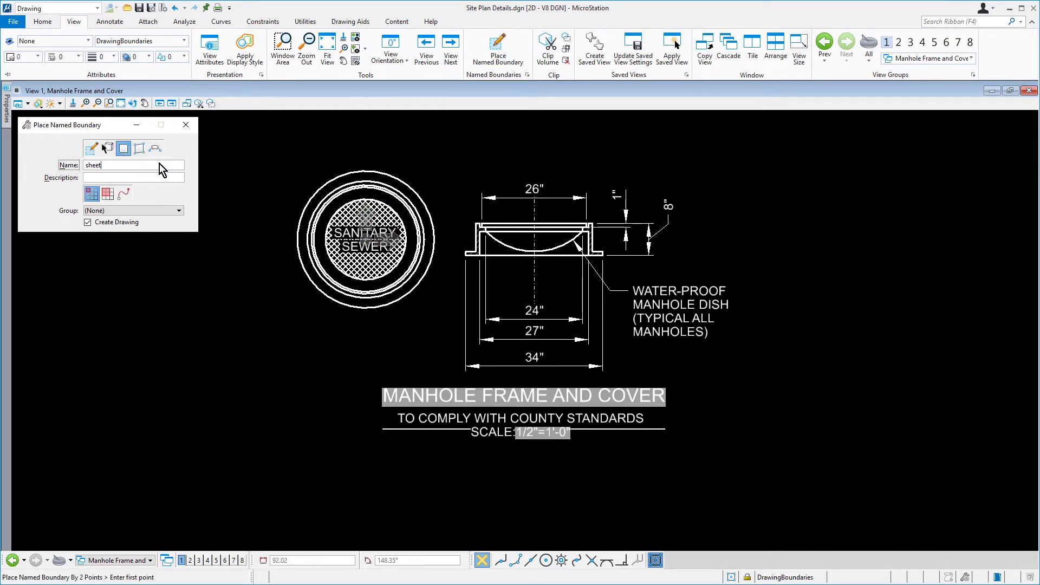
pyautogui.doubleClick(160, 167)
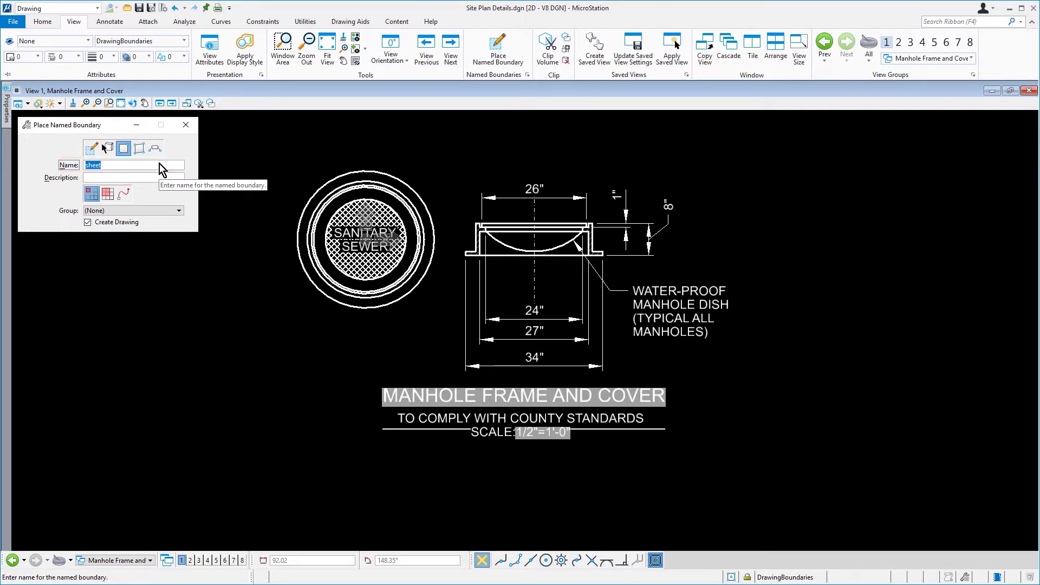
pyautogui.write('Manhole Frame and Cover')
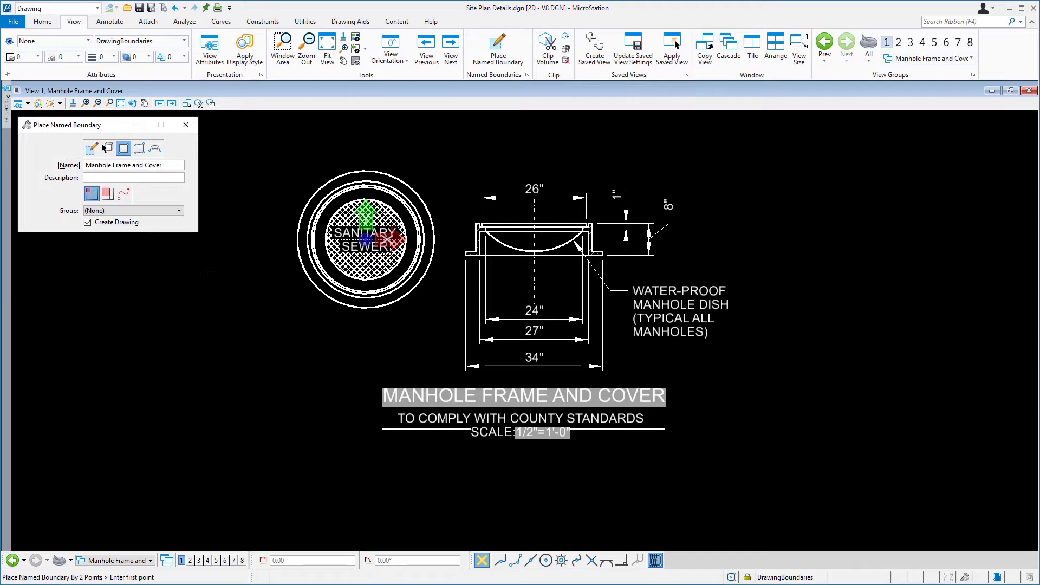
# - Draw the boundary rectangle around the manhole detail and accept it
pyautogui.click(283, 158)
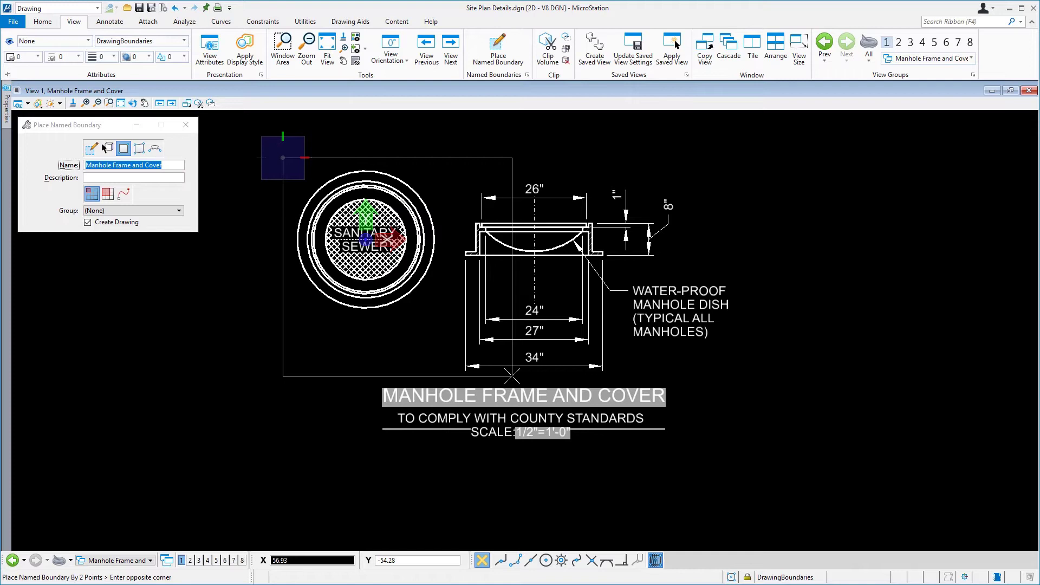
pyautogui.click(512, 375)
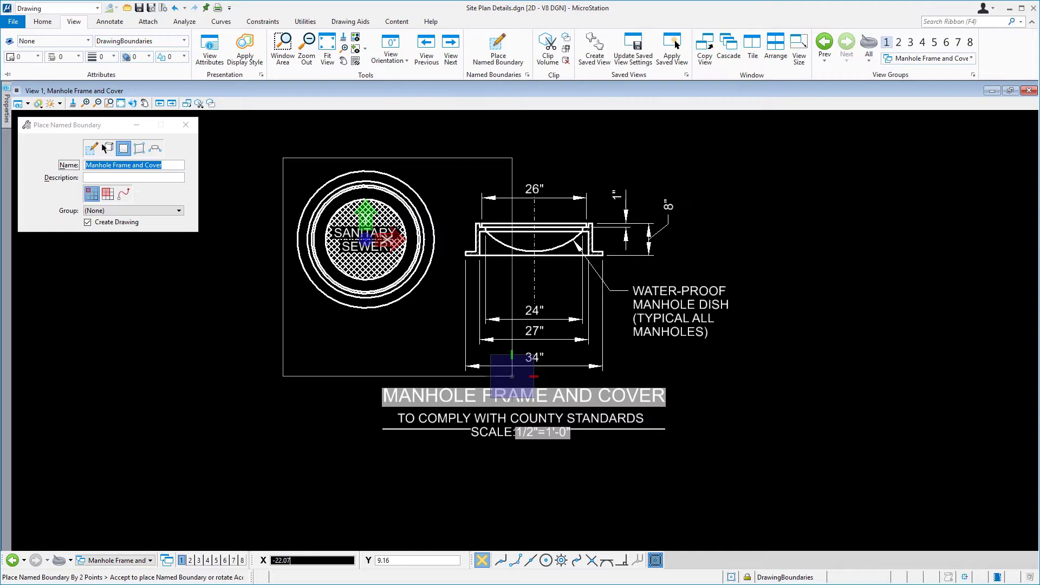
pyautogui.click(424, 340)
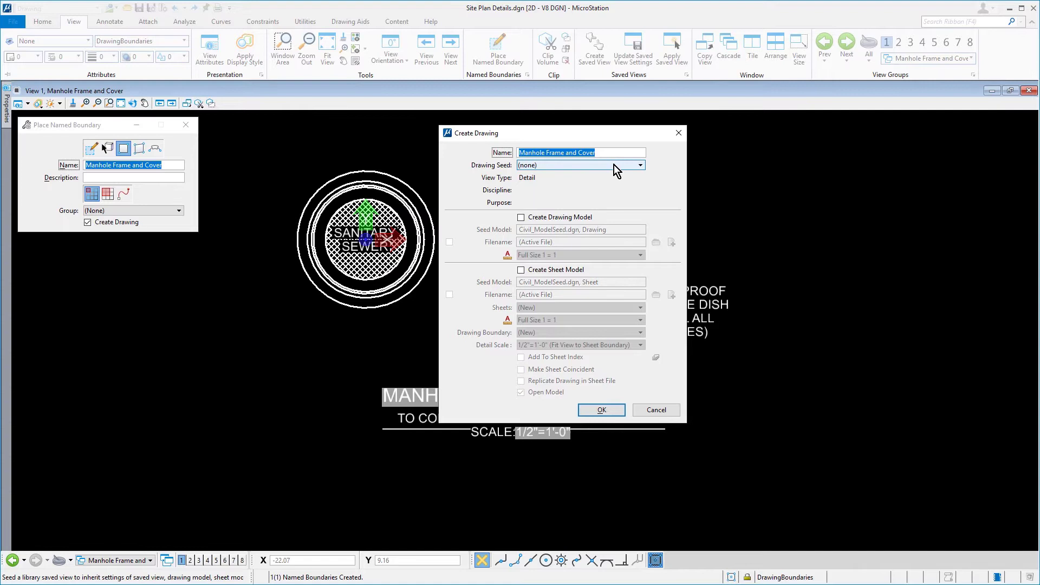
# - Create the drawing using the Site Plan Details seed at detail scale 1/2"=1'-0"
pyautogui.click(641, 165)
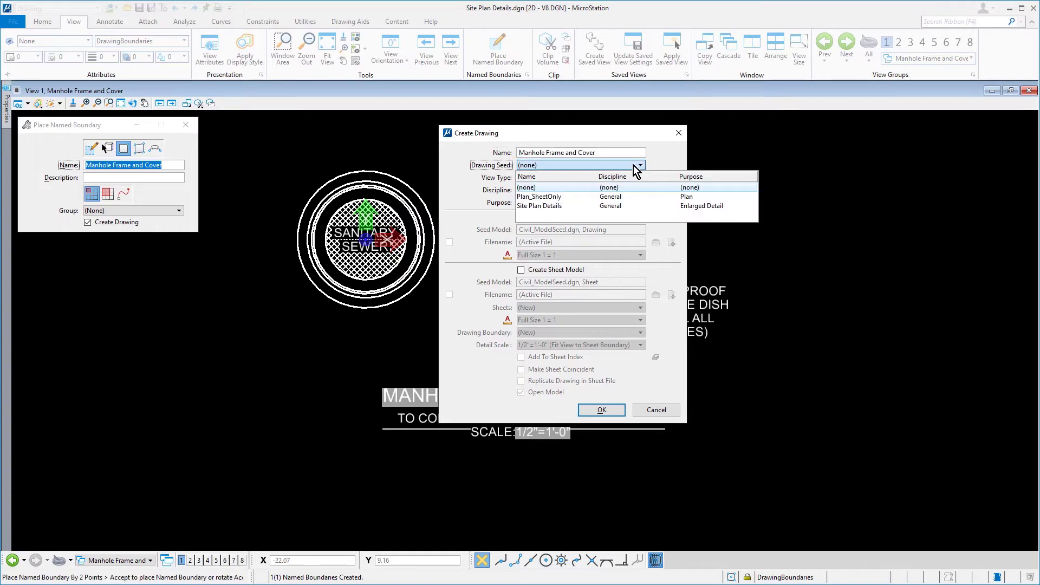
pyautogui.click(590, 208)
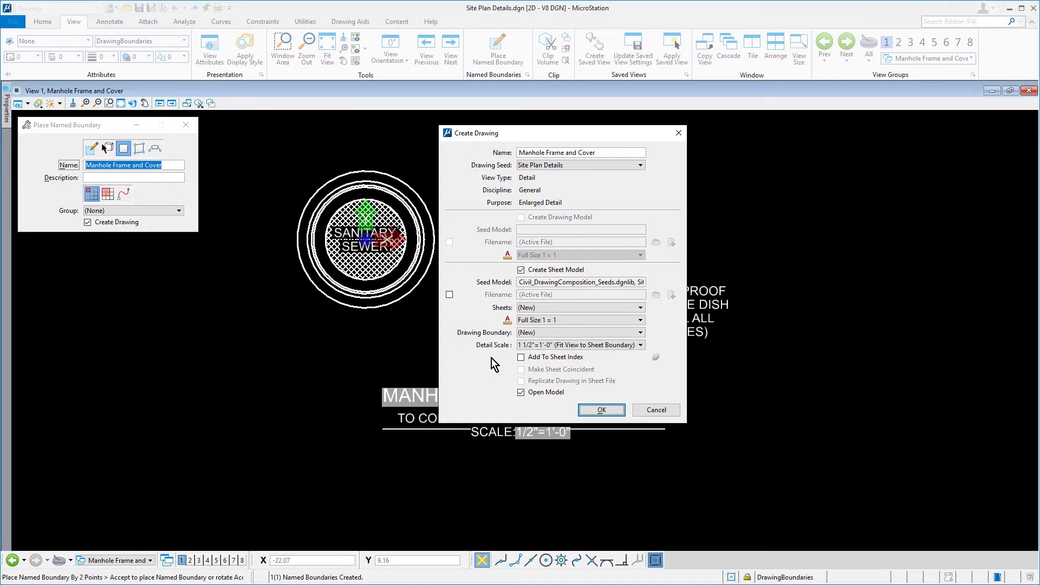
pyautogui.click(588, 350)
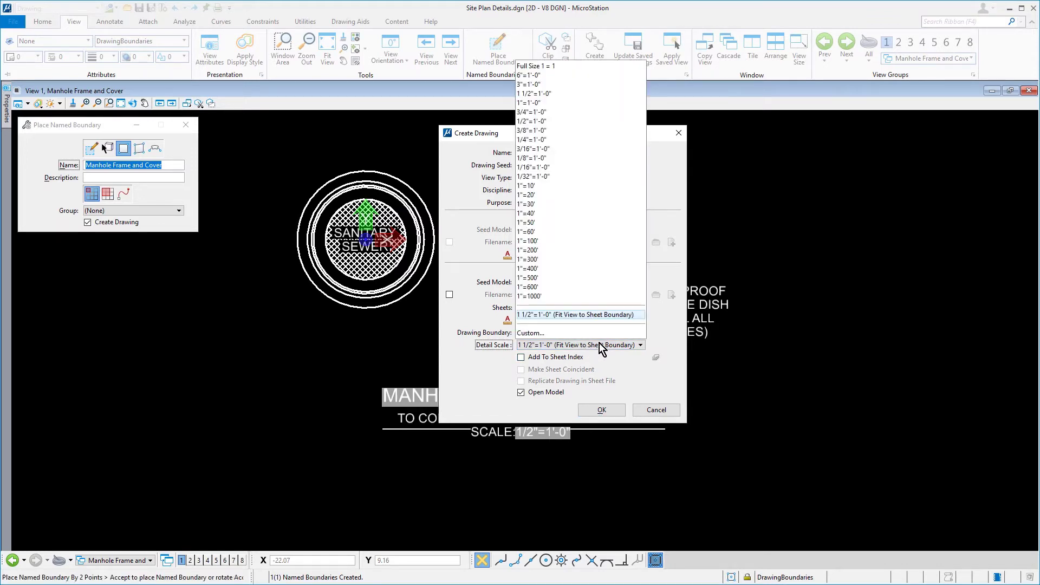
pyautogui.click(576, 122)
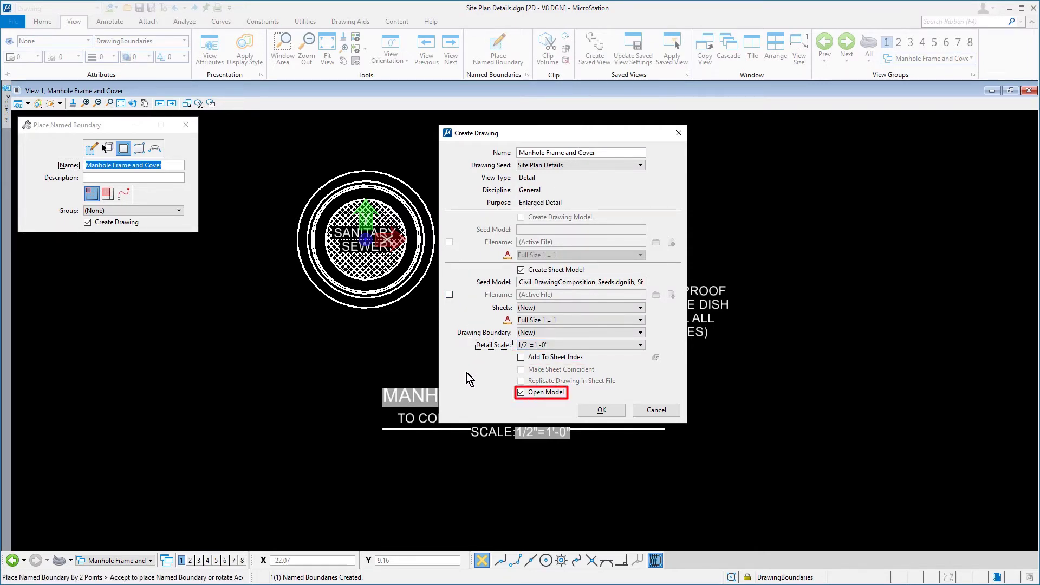
pyautogui.click(585, 411)
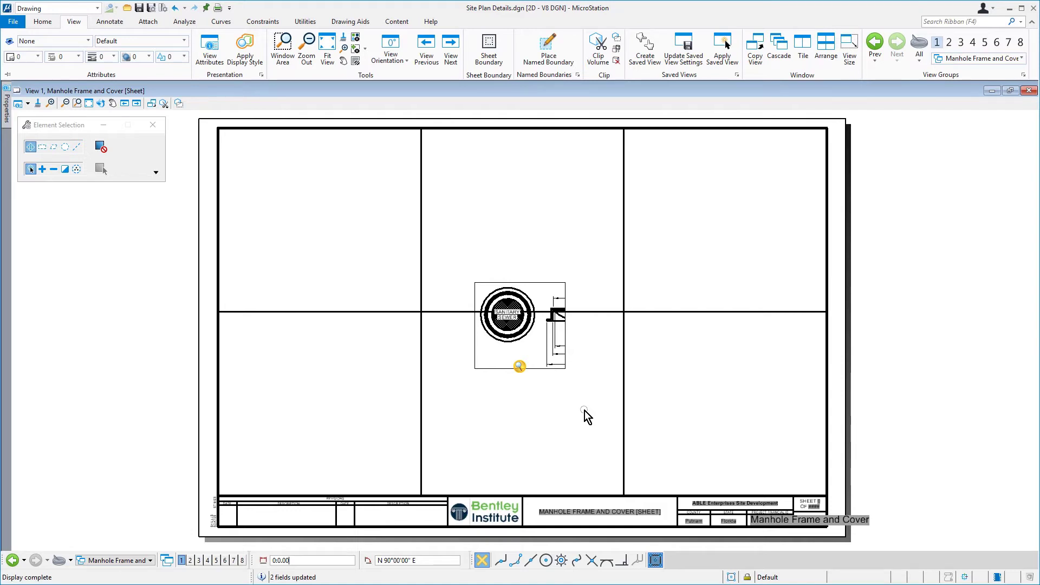
# - Show the properties of the Manhole Frame and Cover [Sheet] model
pyautogui.click(43, 25)
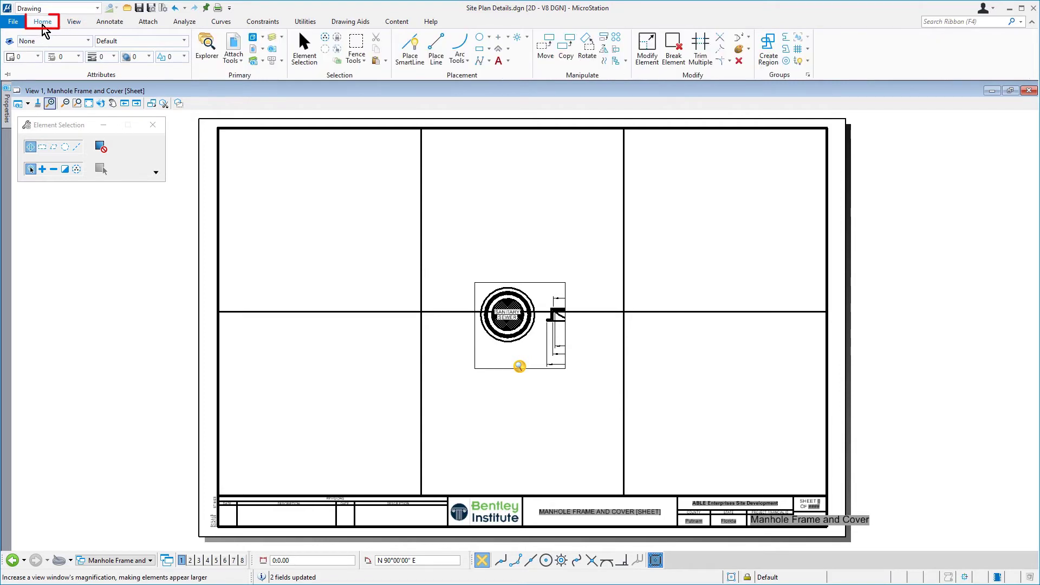
pyautogui.click(253, 38)
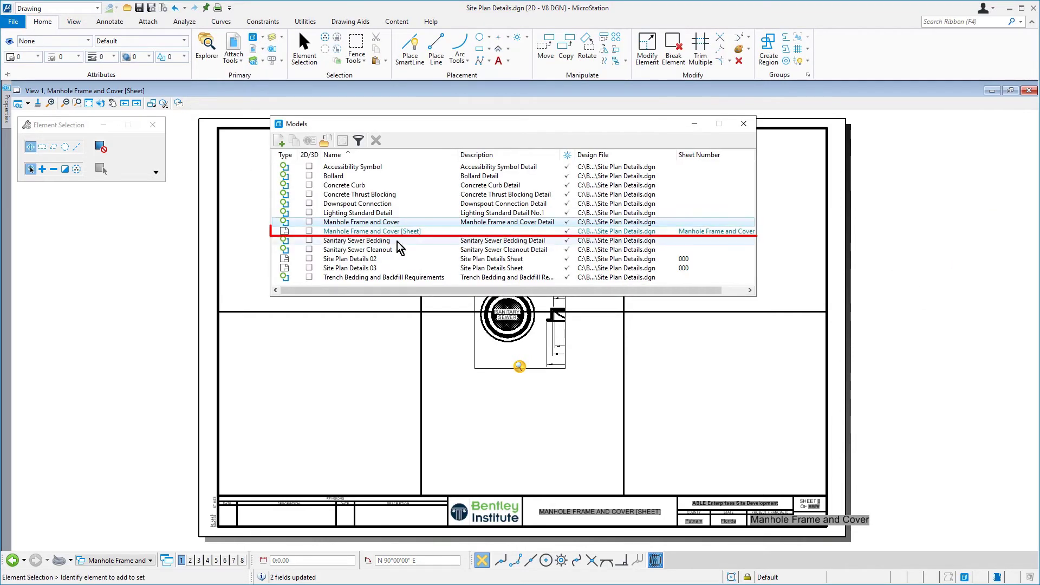
pyautogui.click(423, 232)
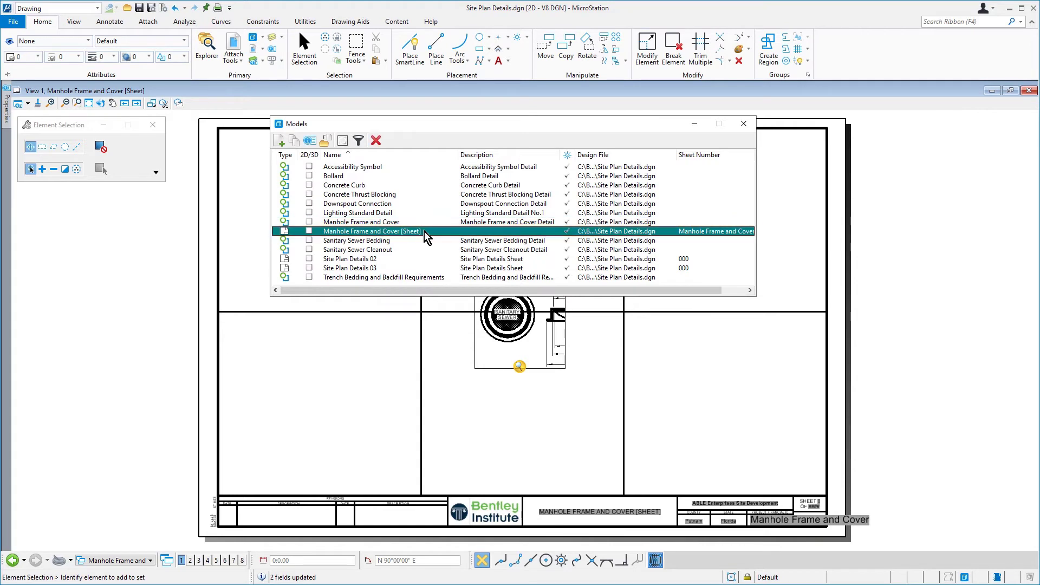
pyautogui.rightClick(425, 233)
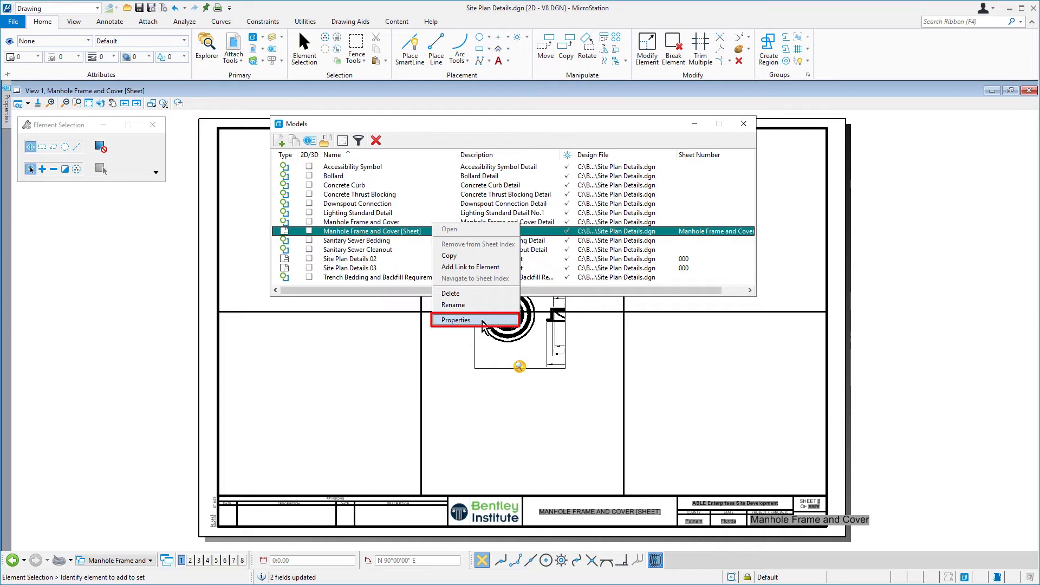
pyautogui.click(484, 322)
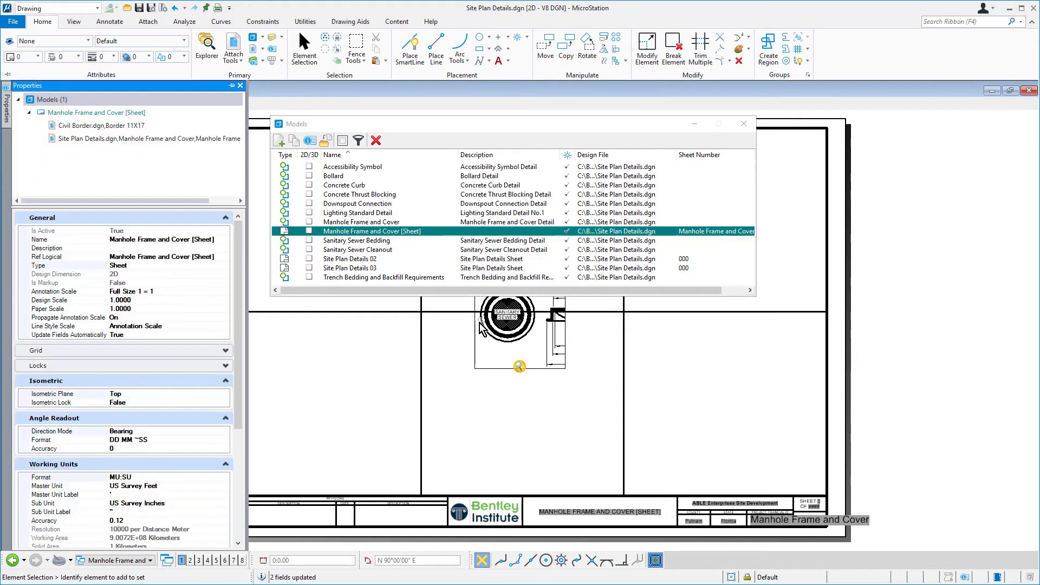
pyautogui.click(190, 186)
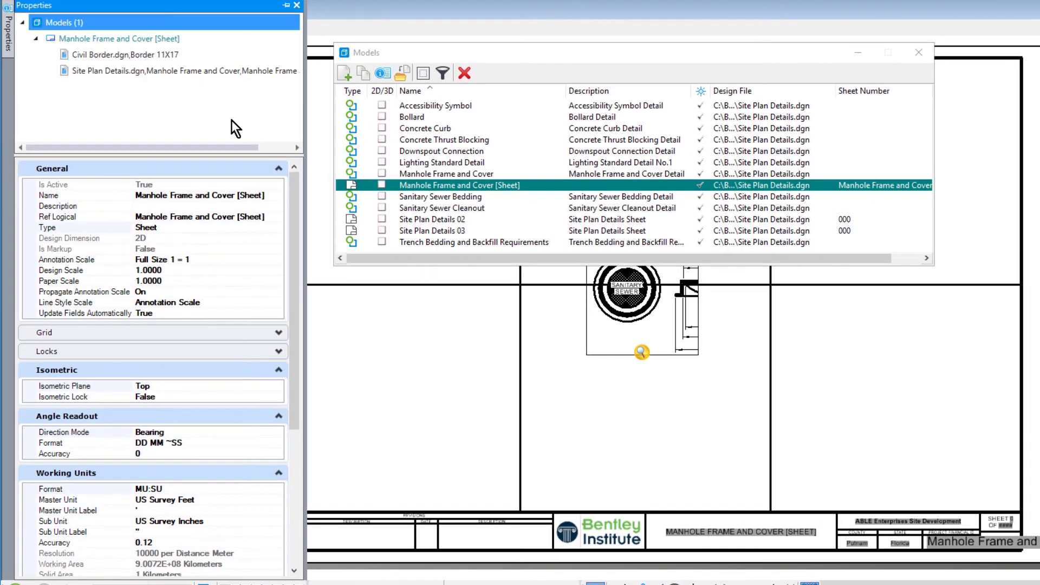
# - Name the sheet 'Site Plan Details 01', with description and logical name 'Site Plan Details Sheet'
pyautogui.click(271, 199)
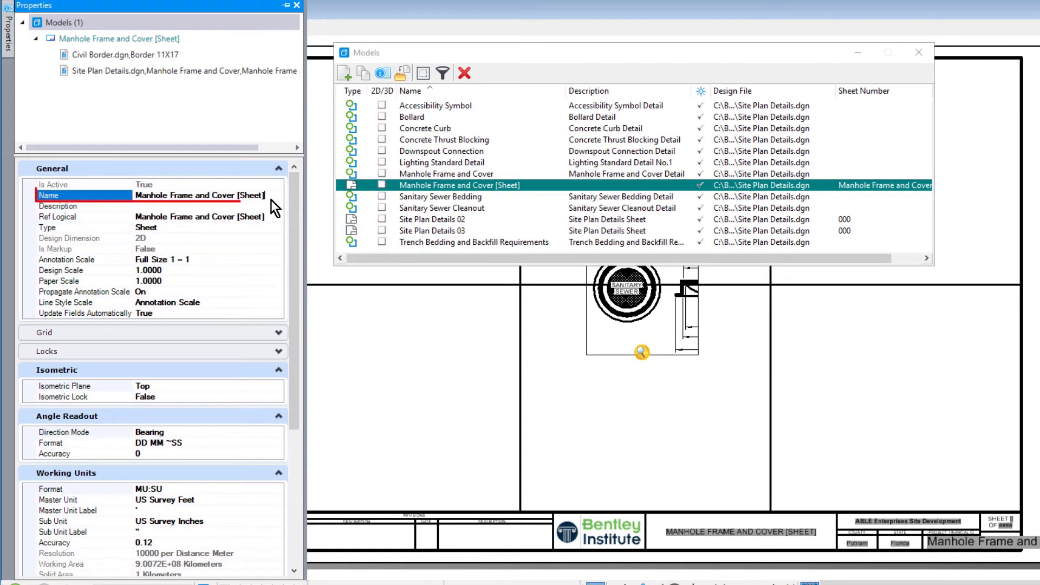
pyautogui.write('Site Plan')
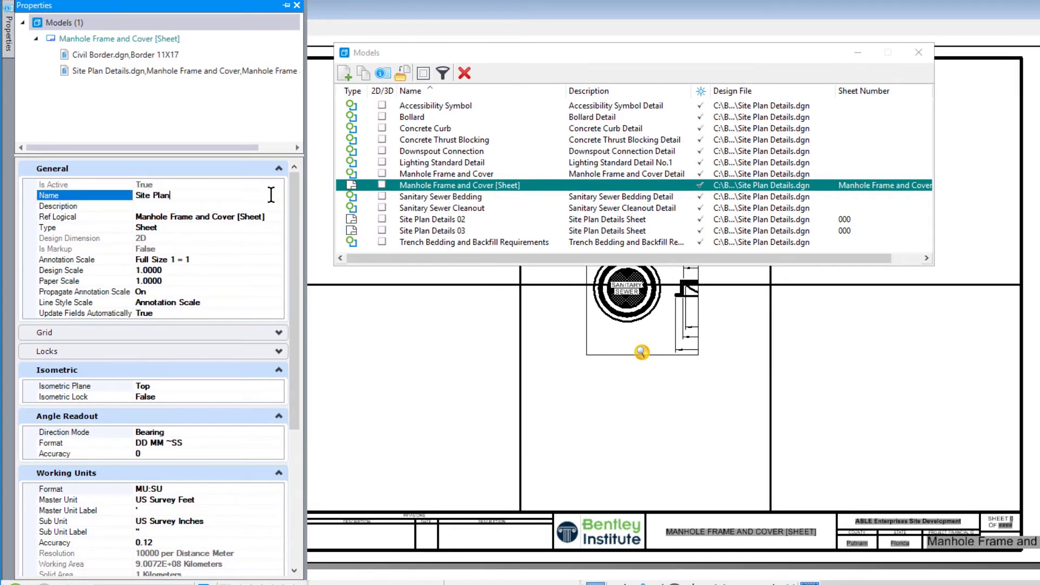
pyautogui.write(' Details 01')
pyautogui.press('Tab')
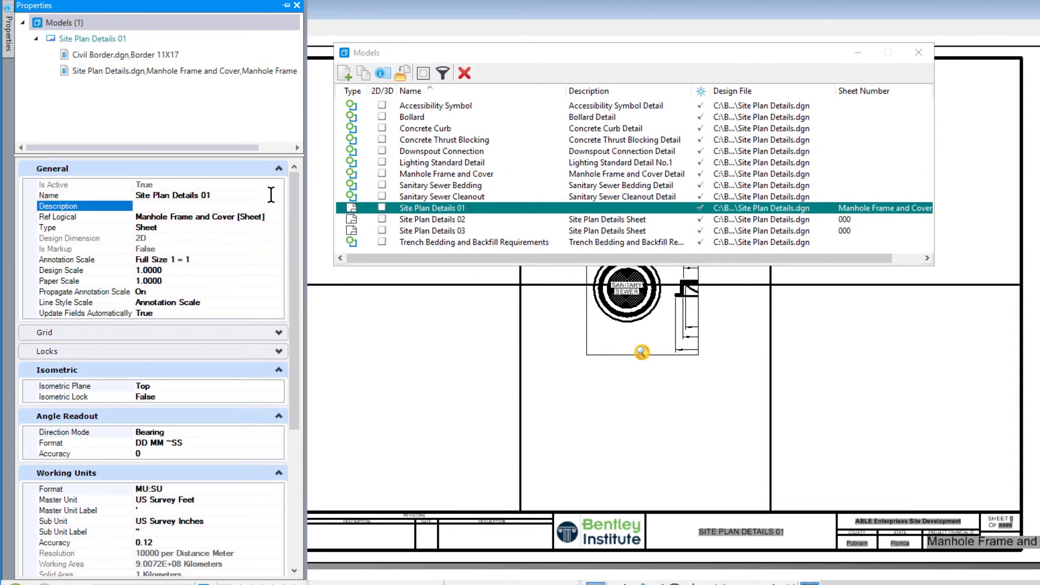
pyautogui.write('Site Plan Details Sheet')
pyautogui.press('Tab')
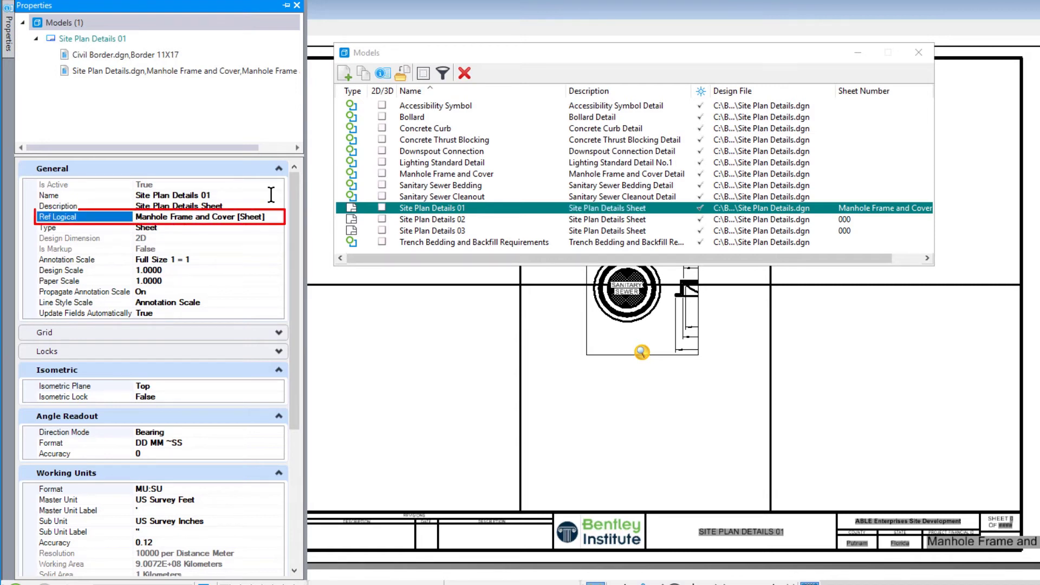
pyautogui.write('Site Plan Details Sheet')
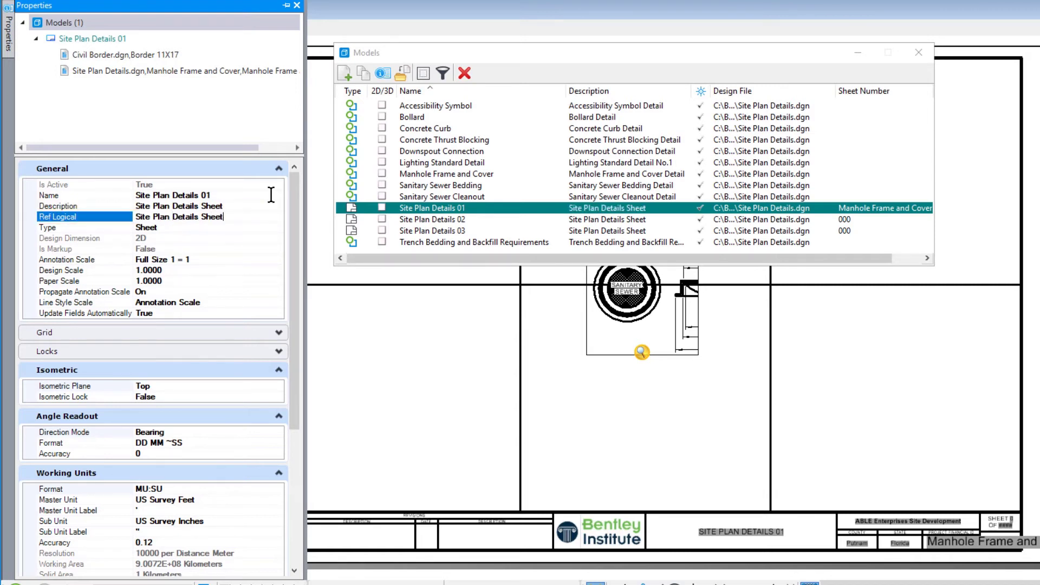
pyautogui.press('Tab')
# - Set the sheet number to D-01
pyautogui.moveTo(293, 180); pyautogui.dragTo(295, 326)
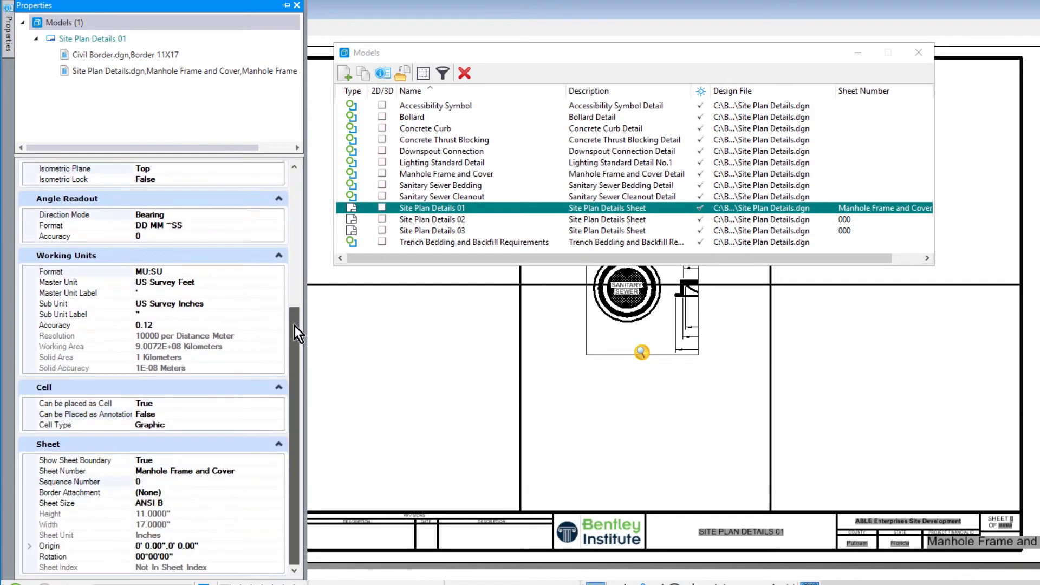
pyautogui.click(239, 473)
pyautogui.click(239, 472)
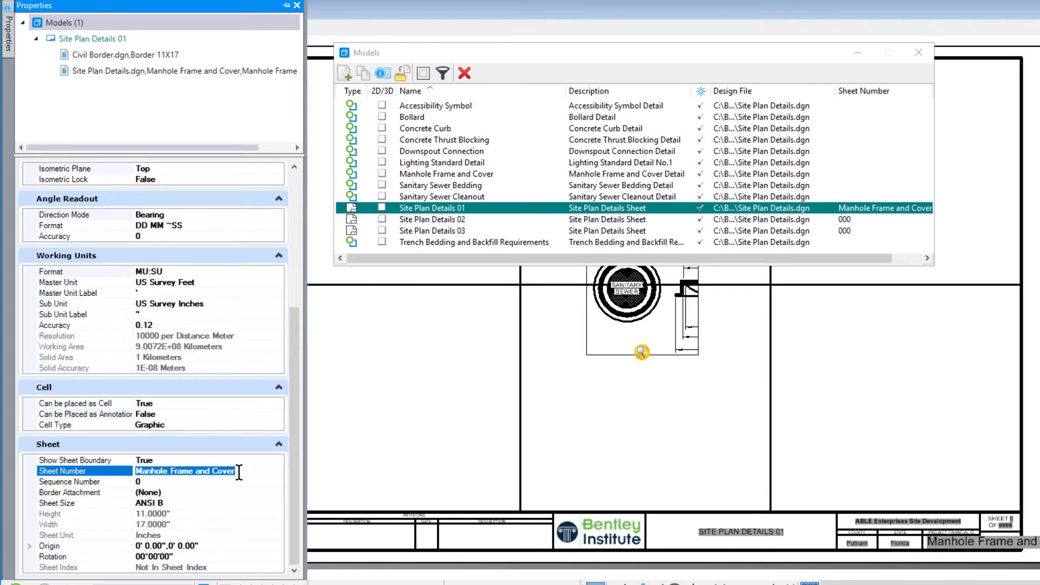
pyautogui.write('D-01')
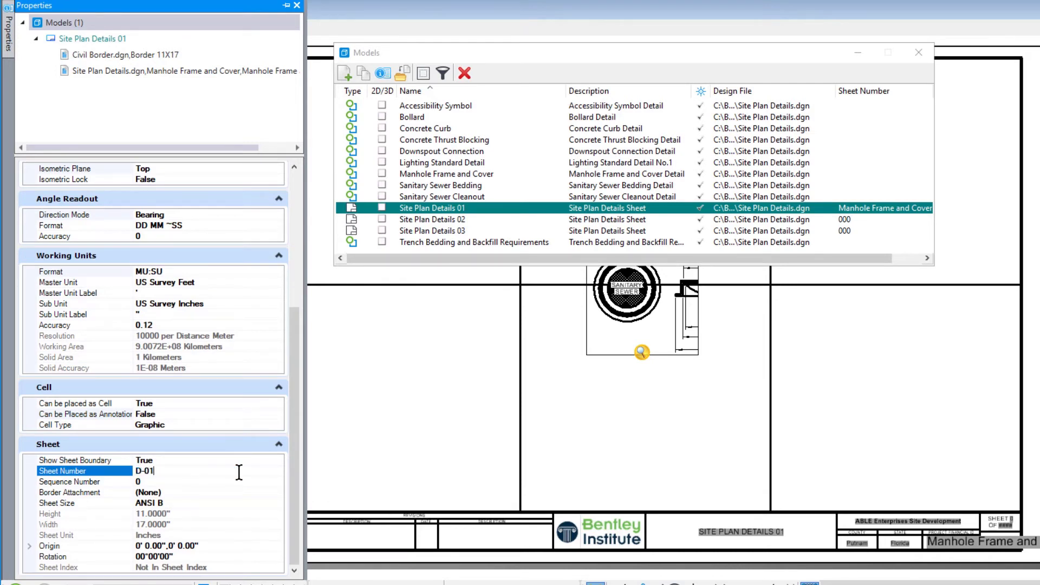
pyautogui.press('Tab')
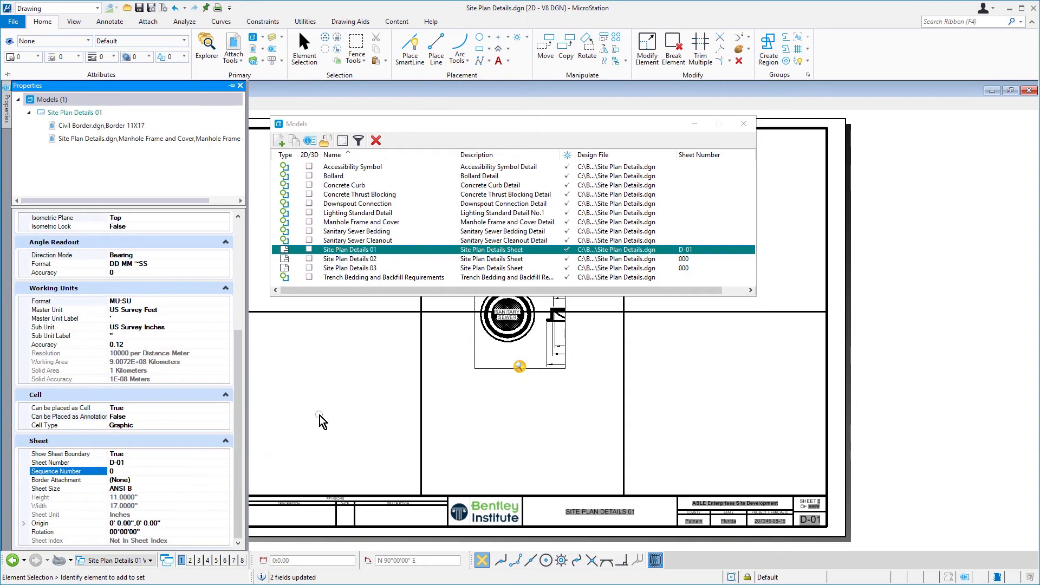
# - Close the models list and select the manhole reference on the sheet
pyautogui.click(744, 123)
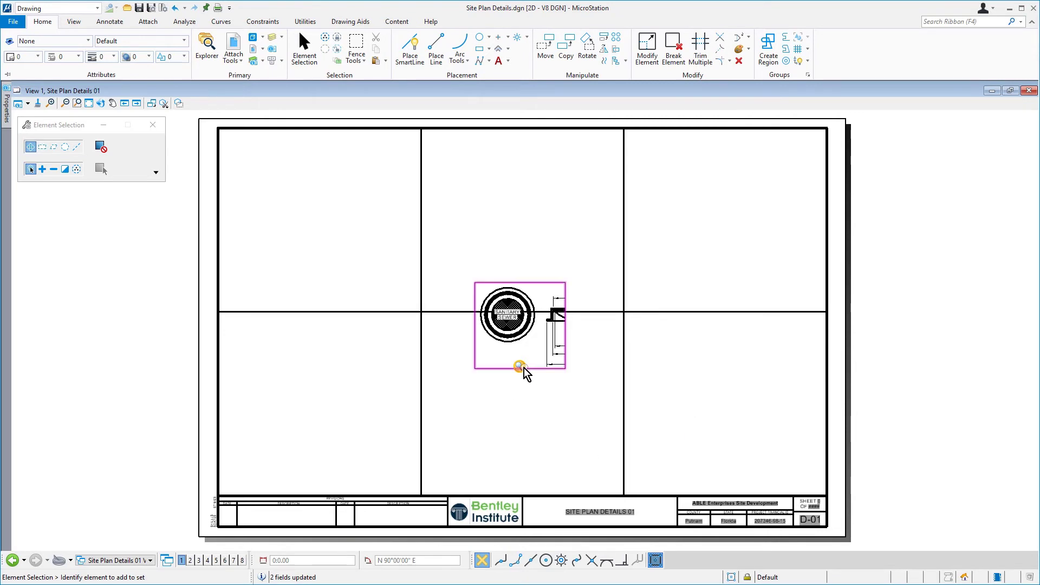
pyautogui.click(519, 367)
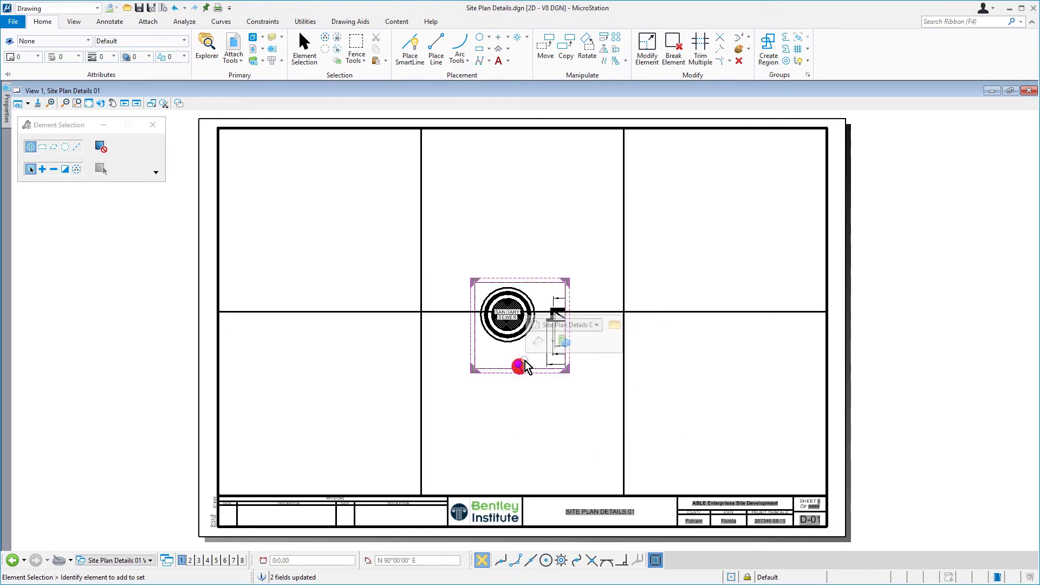
# - Open the referenced design model and stretch its boundary below the title and scale note
pyautogui.click(564, 342)
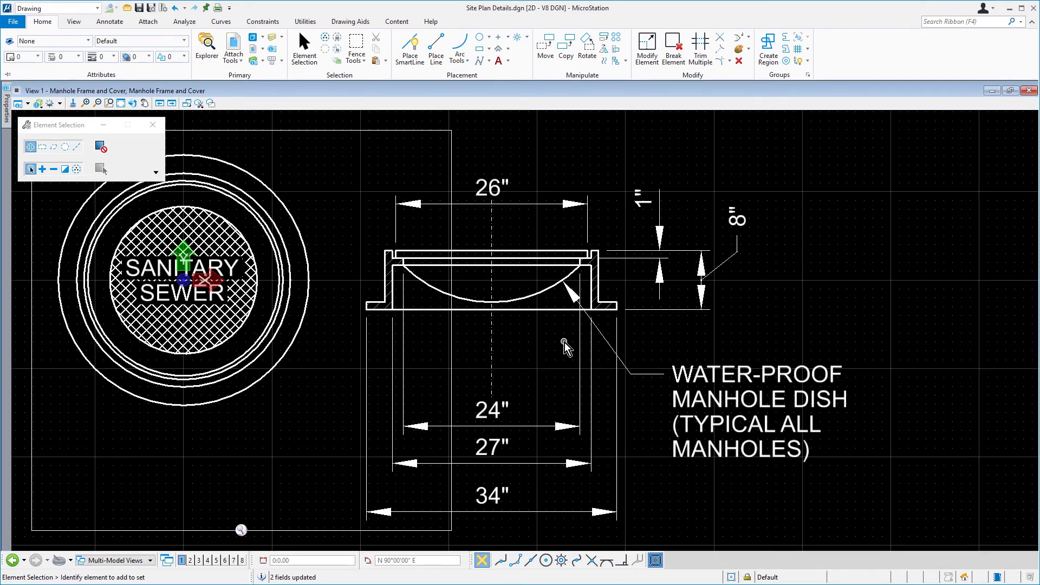
pyautogui.scroll(-3, 564, 346)
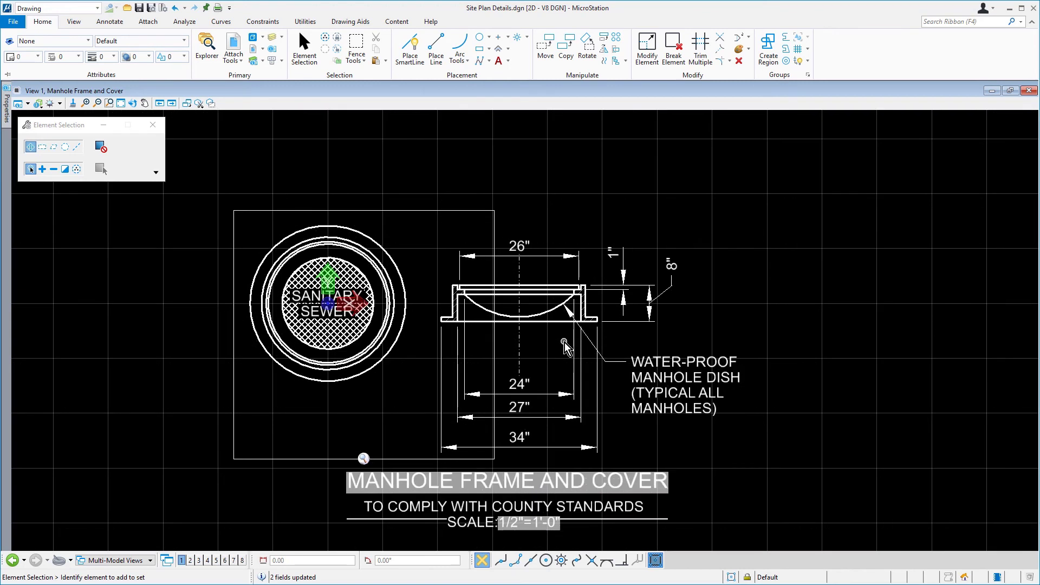
pyautogui.moveTo(570, 324); pyautogui.dragTo(583, 295, button='middle')
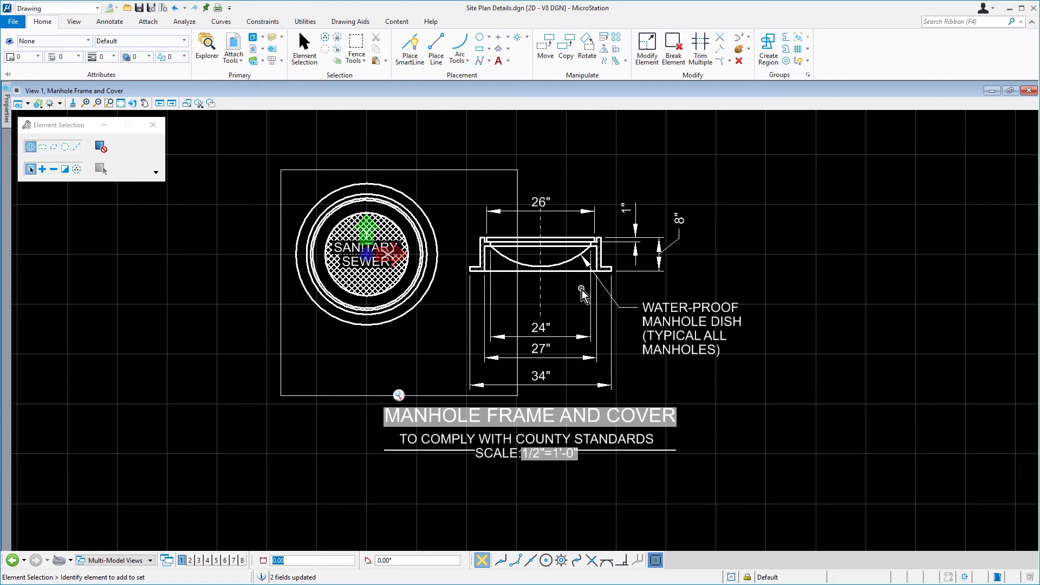
pyautogui.click(516, 288)
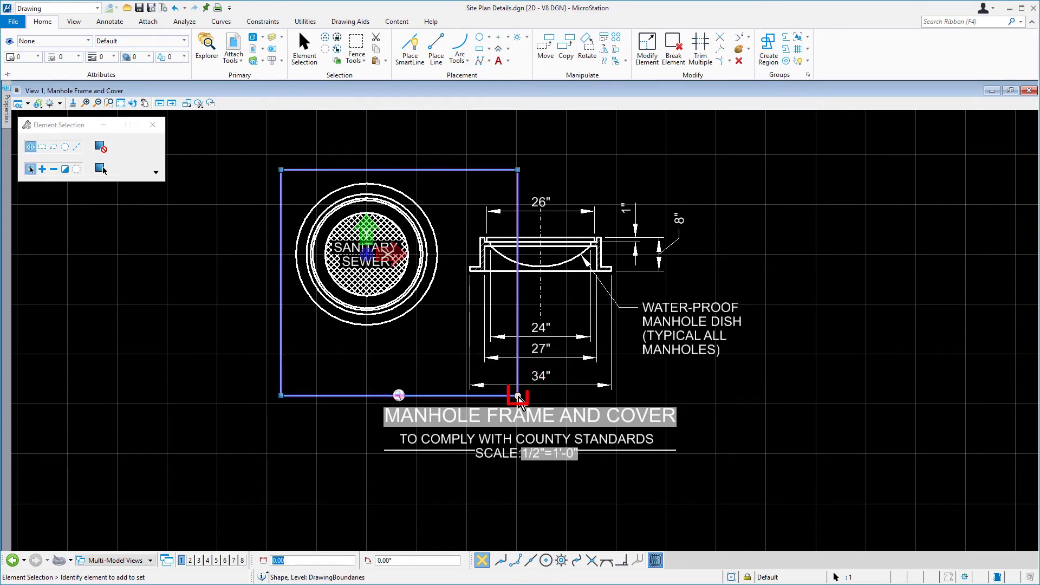
pyautogui.click(517, 396)
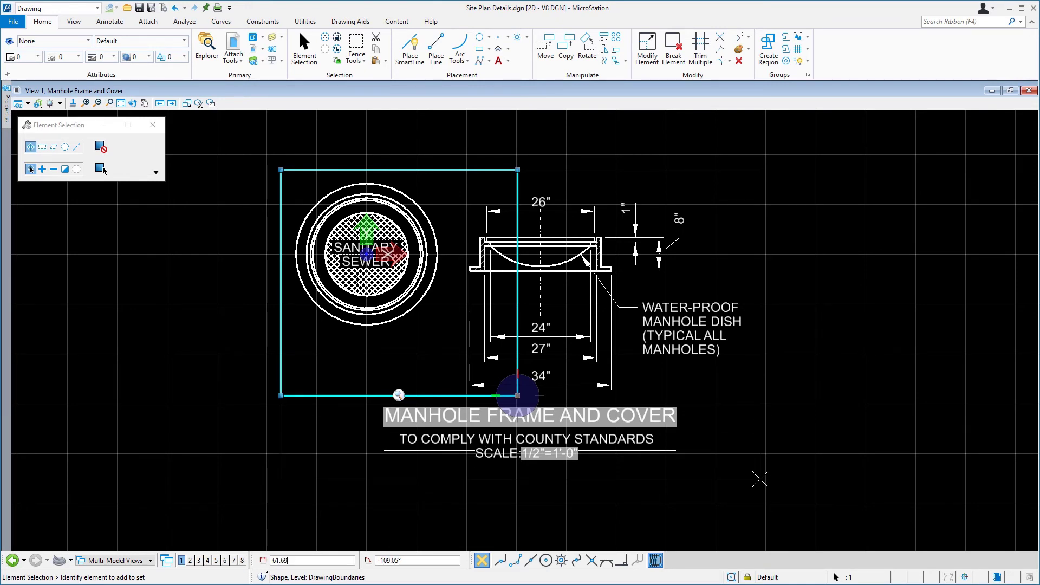
pyautogui.click(760, 479)
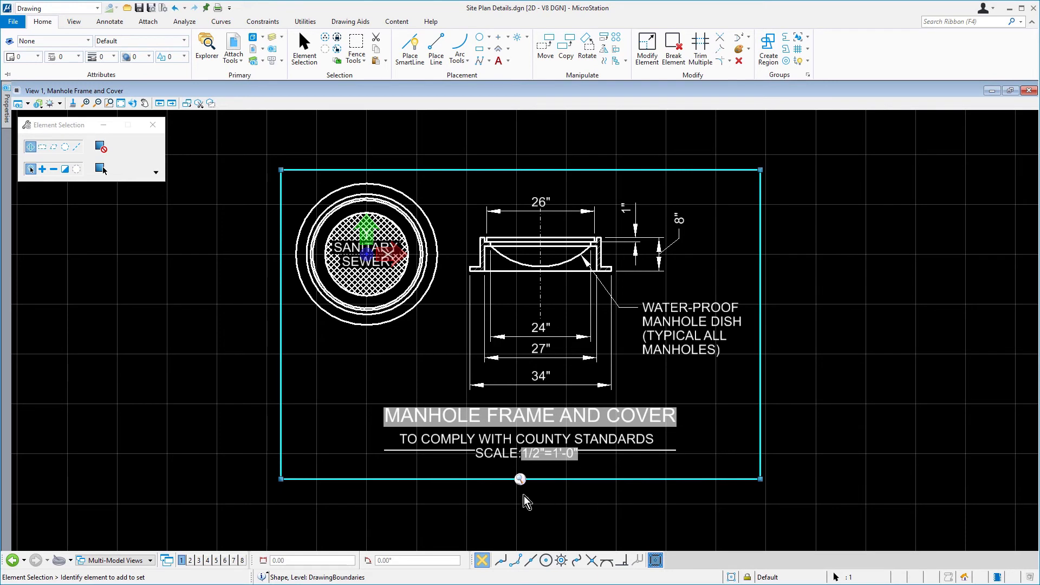
pyautogui.moveTo(521, 481)
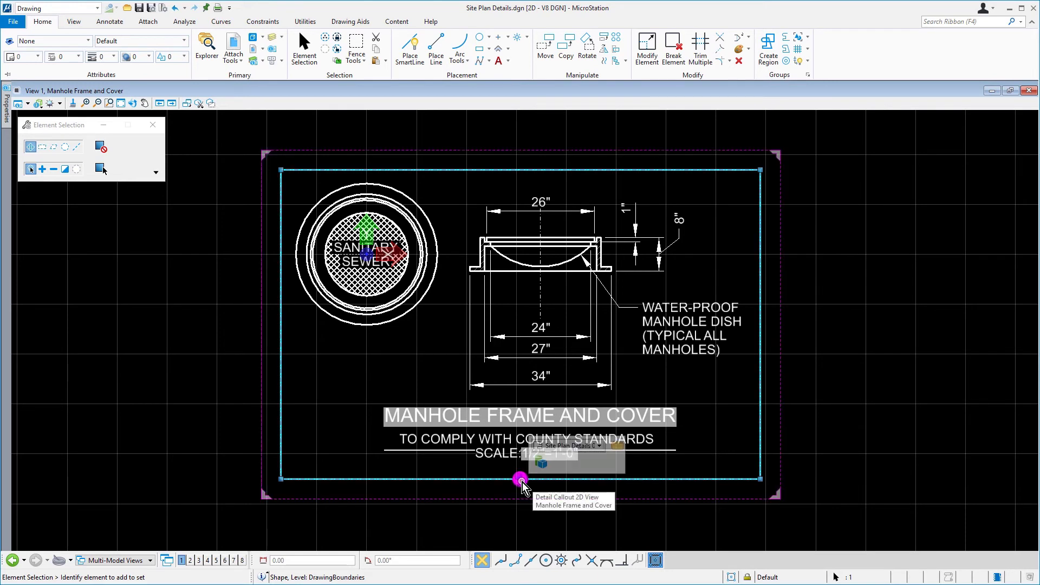
# - Return to the Site Plan Details 01 sheet and centre the manhole detail
pyautogui.click(618, 447)
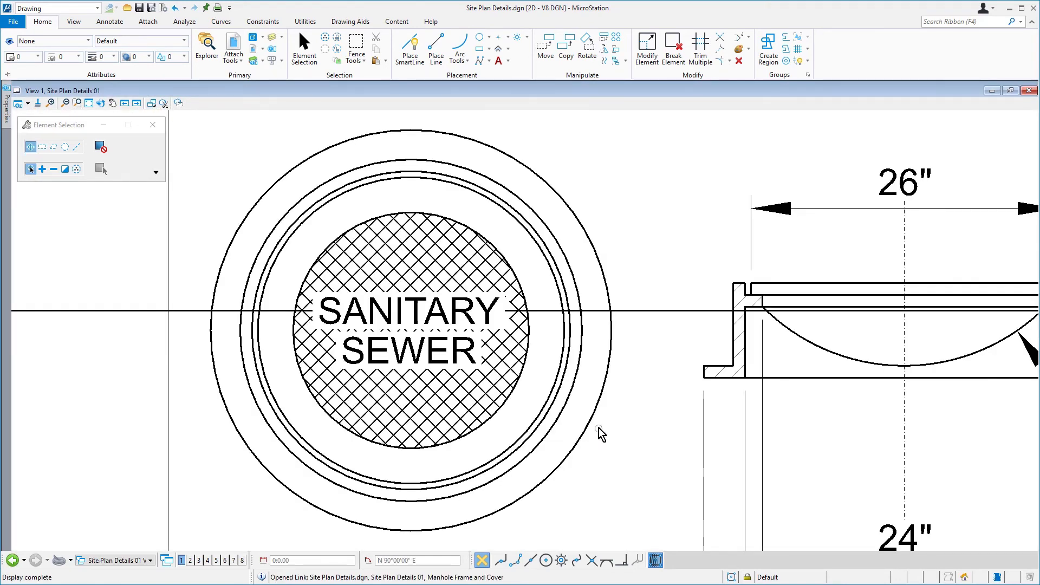
pyautogui.scroll(-5, 601, 431)
pyautogui.moveTo(598, 415)
pyautogui.mouseDown(button='middle')
pyautogui.moveTo(473, 262)
pyautogui.moveTo(439, 270)
pyautogui.mouseUp(button='middle')
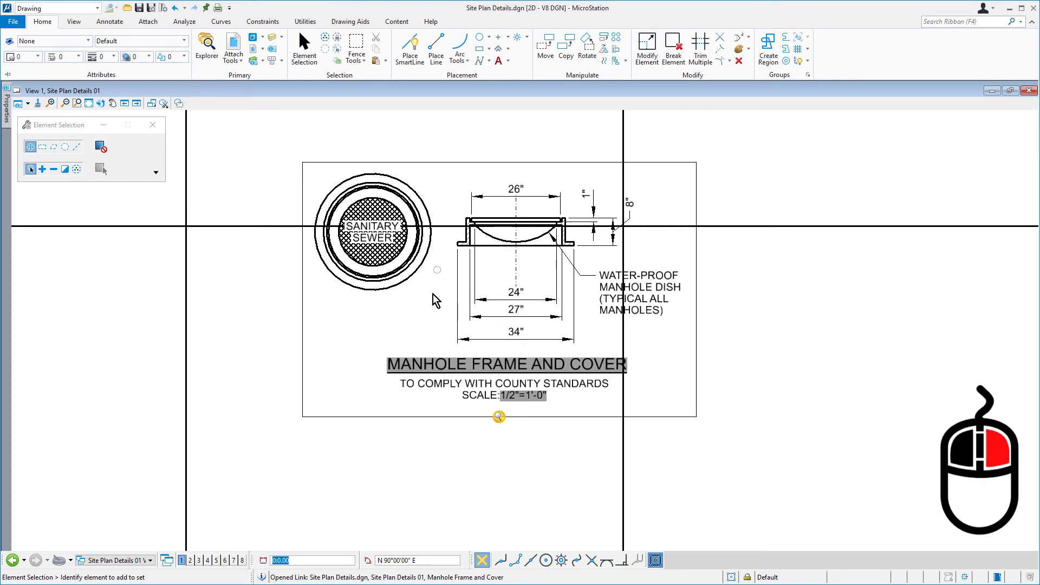
# - Use Level Off on the boundary rectangle to hide the DrawingBoundaries level
pyautogui.rightClick(226, 283)
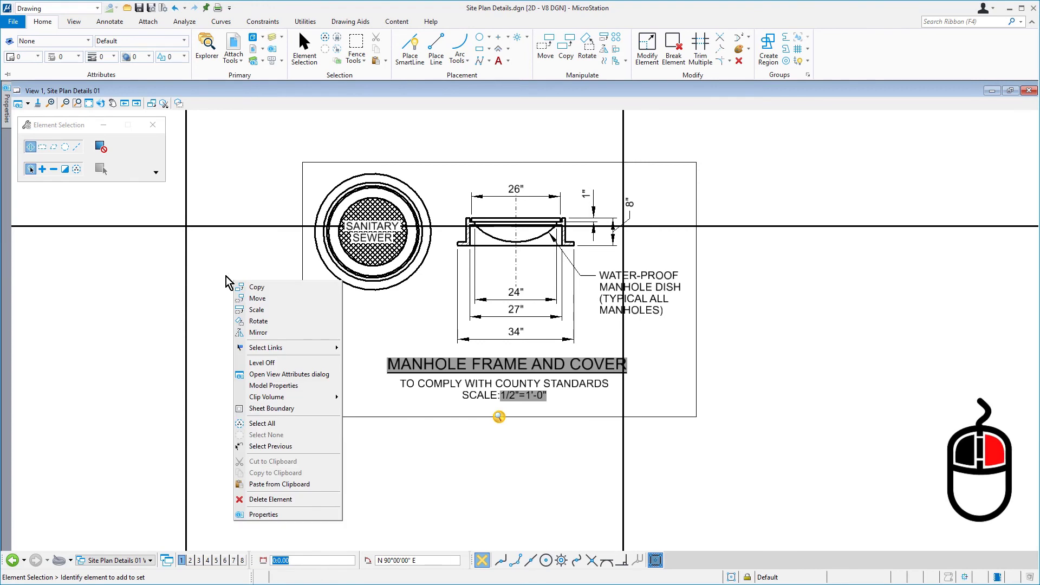
pyautogui.click(286, 363)
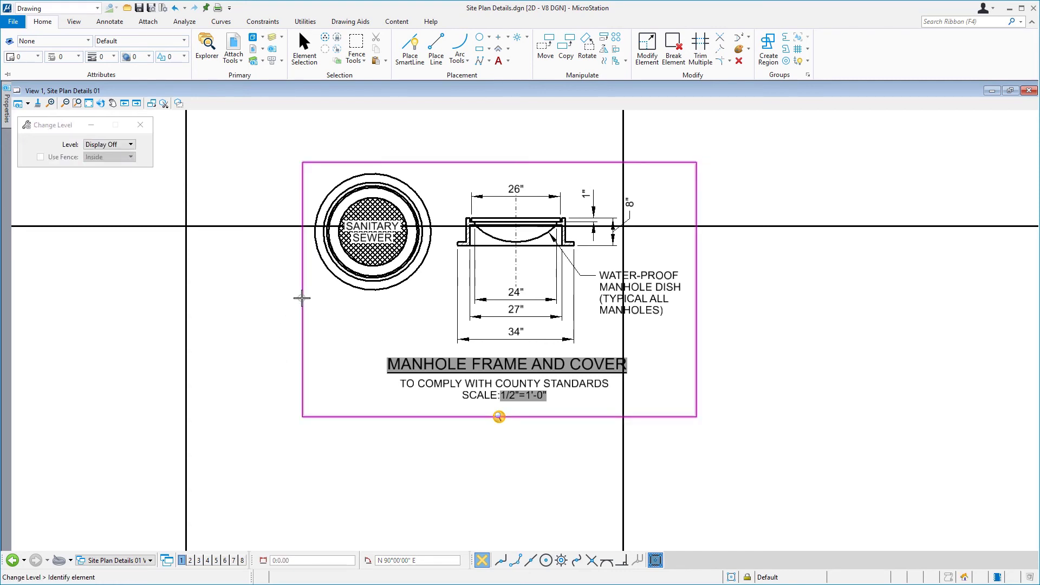
pyautogui.click(302, 297)
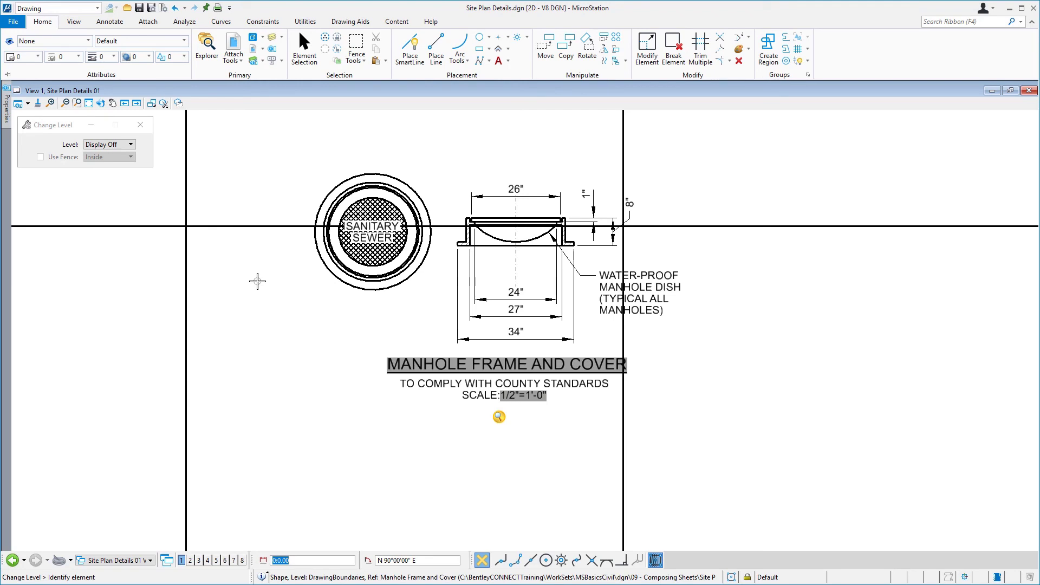
# - Fit the whole Site Plan Details 01 sheet and title block into the view
pyautogui.click(91, 106)
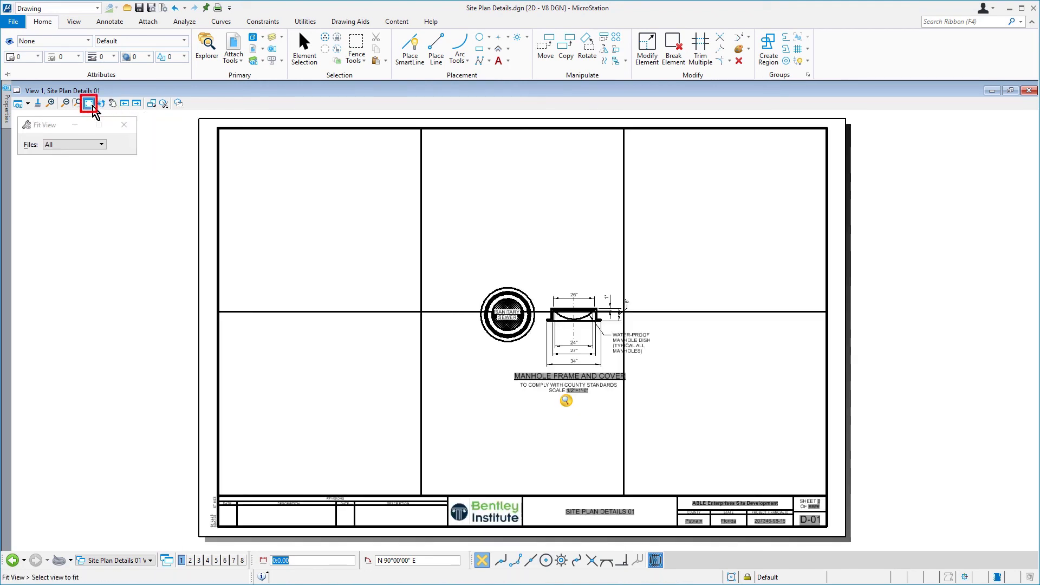